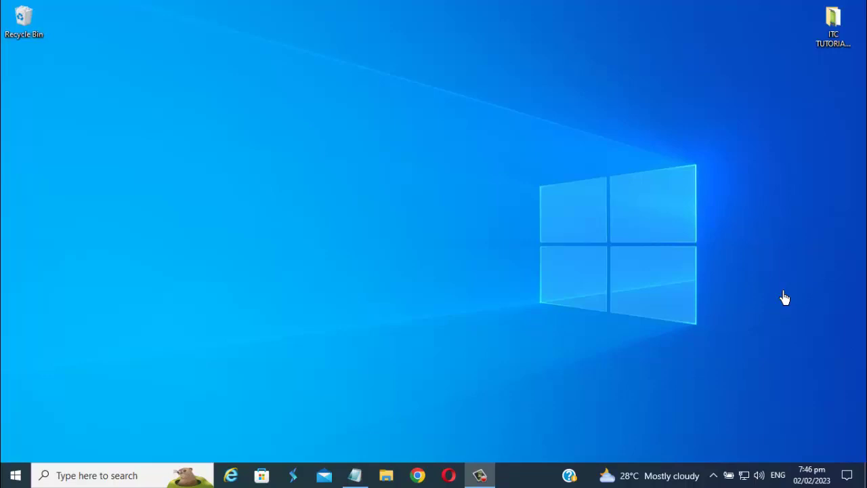
Look through the hidden tray icons and the notifications and quick actions panel, then close it.
left_click(722, 476)
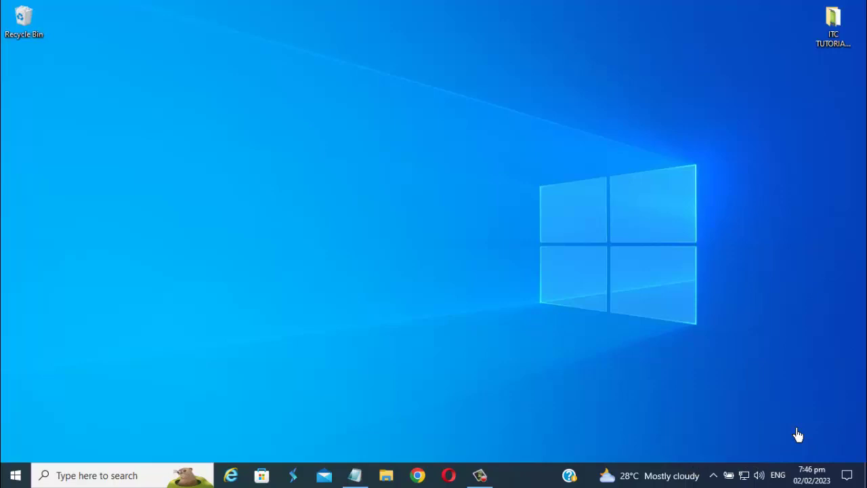
left_click(856, 478)
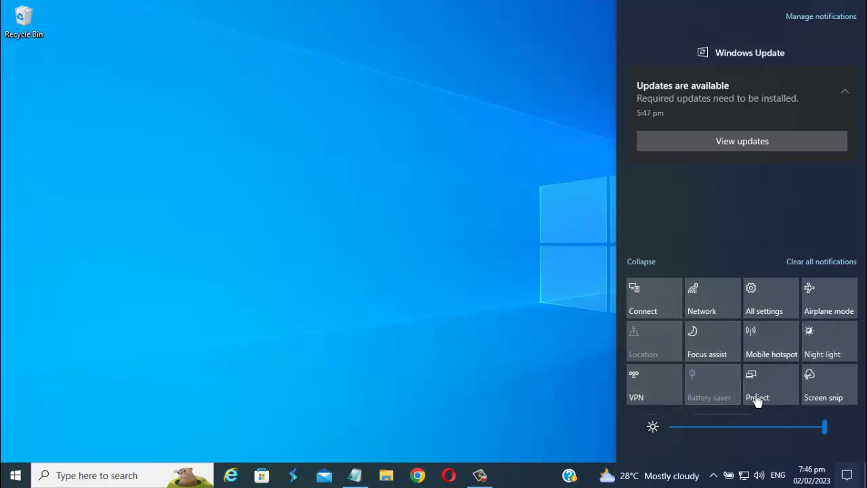
left_click(562, 398)
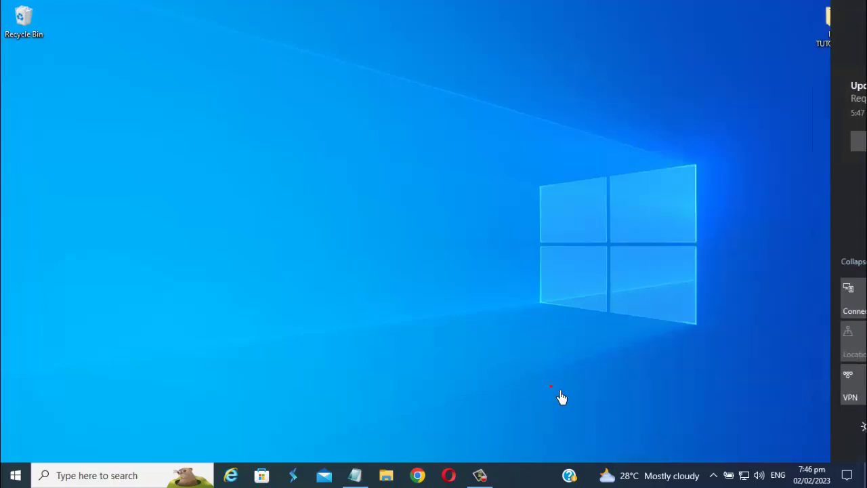
Search Windows for 'Bluetooth' and open Bluetooth and other devices settings.
left_click(137, 474)
type("Blue")
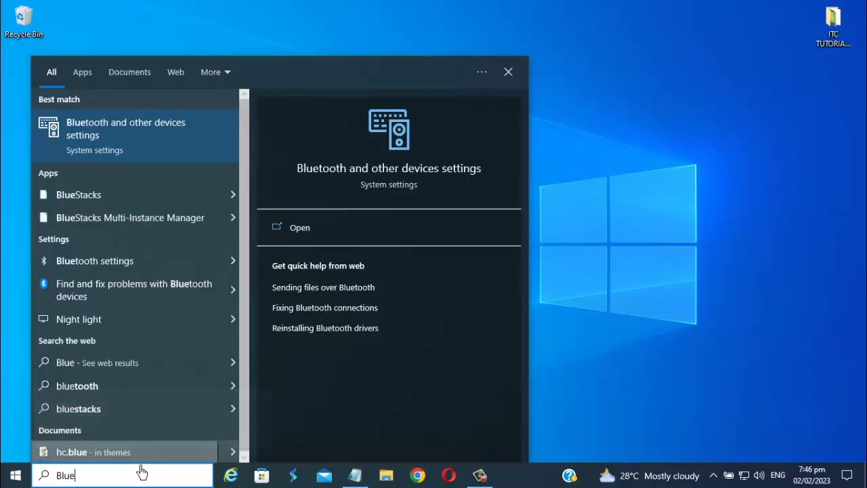
type("tooth")
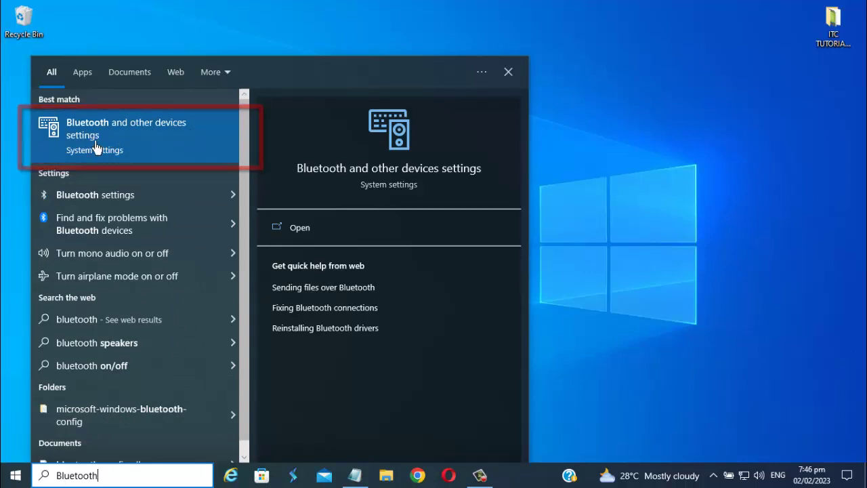
left_click(161, 146)
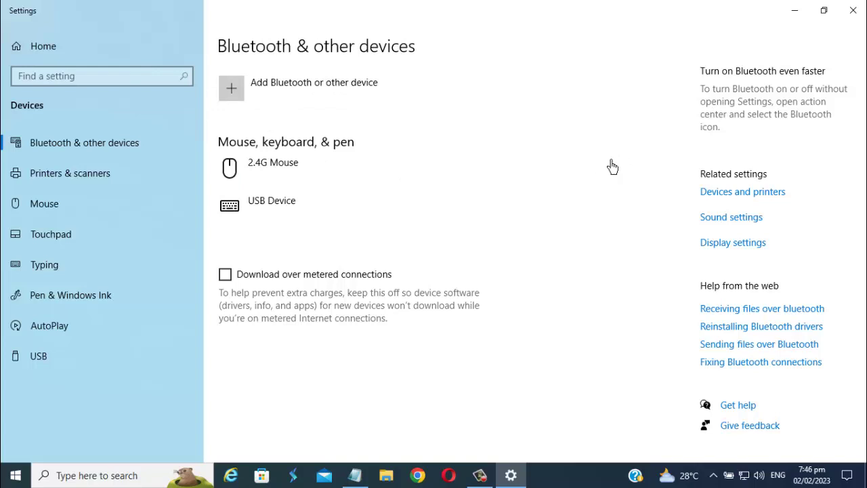
Restore Settings to a smaller window, then search 'Device Manager' and open it.
left_click(824, 10)
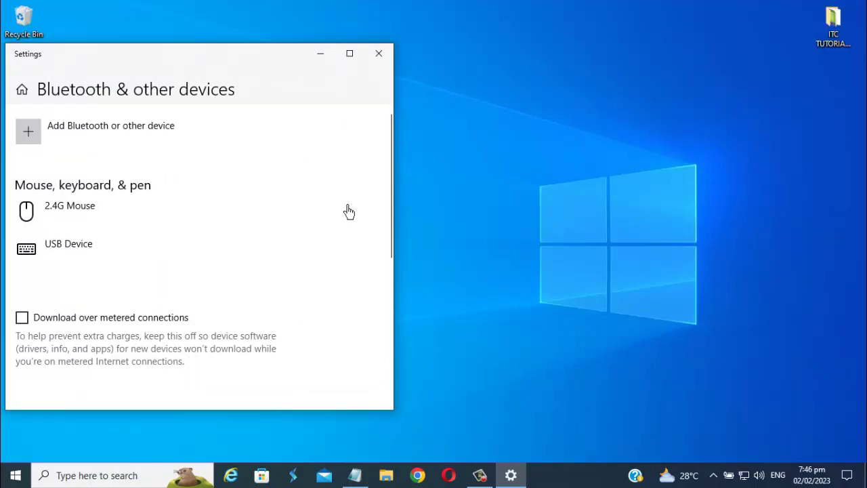
left_click(149, 477)
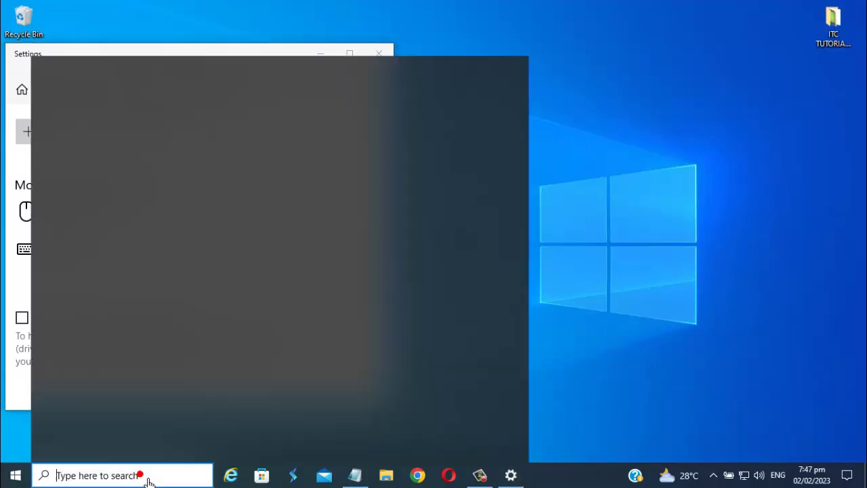
type("De")
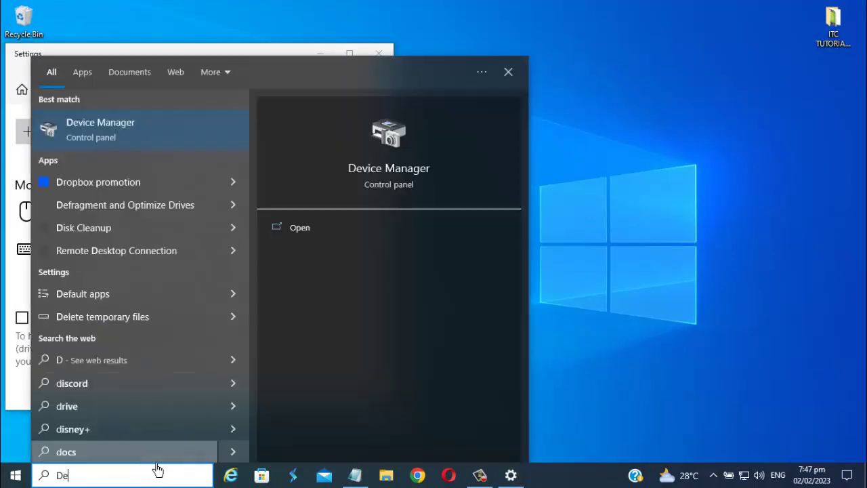
type("vice M")
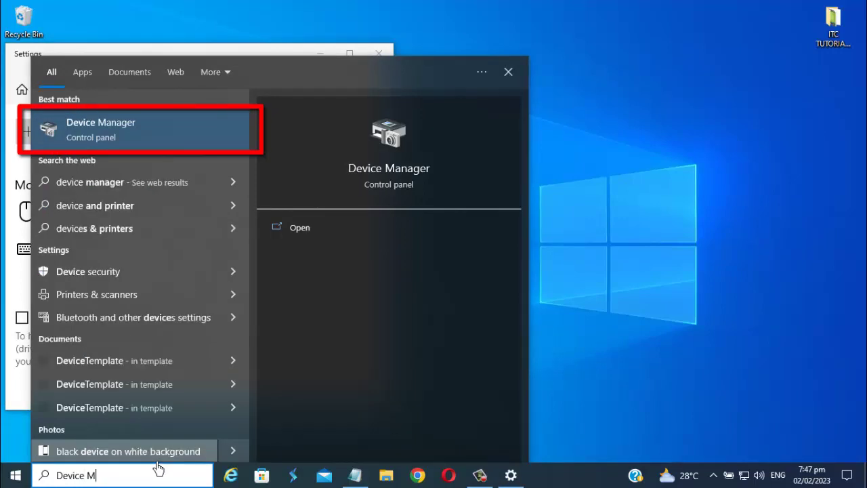
type("anager")
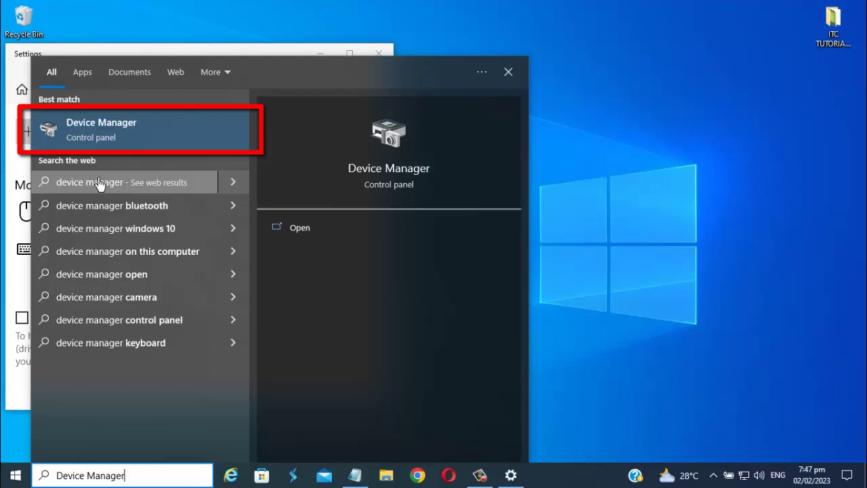
left_click(160, 140)
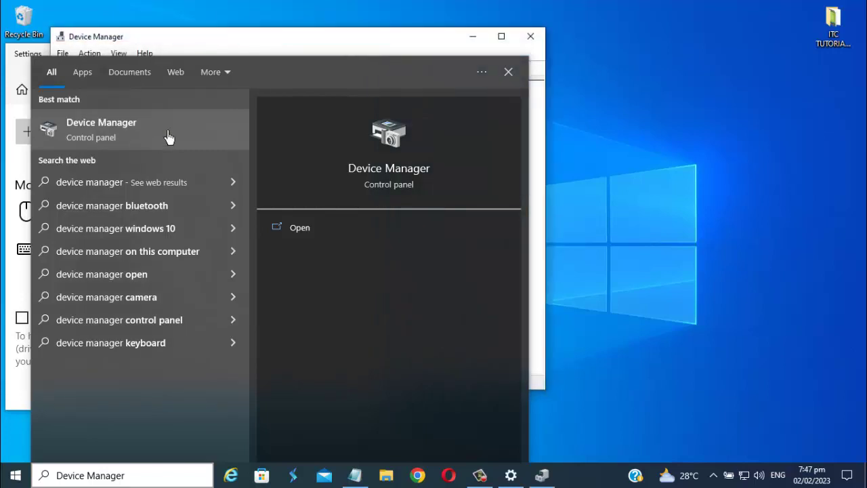
left_click(325, 45)
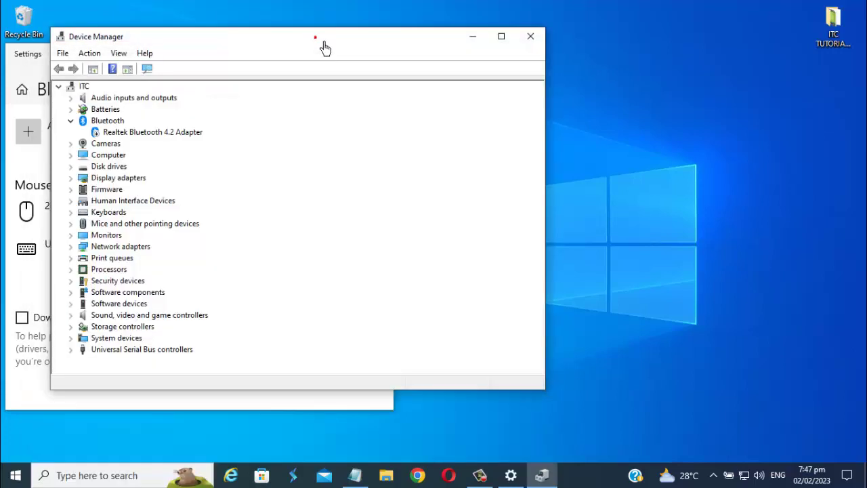
Put Device Manager on the right half and narrow Settings so both show side by side.
left_click_drag(252, 45, 593, 61)
left_click(264, 54)
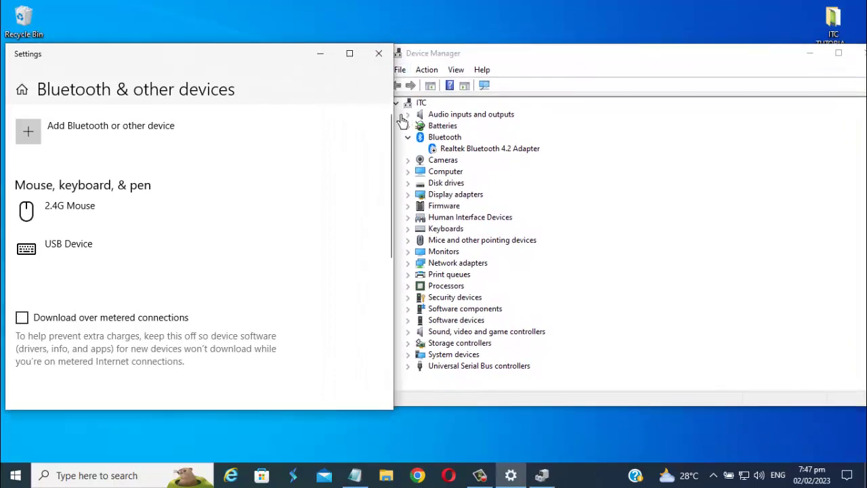
mouse_move(395, 121)
left_mouse_down()
mouse_move(367, 121)
mouse_move(380, 120)
left_mouse_up()
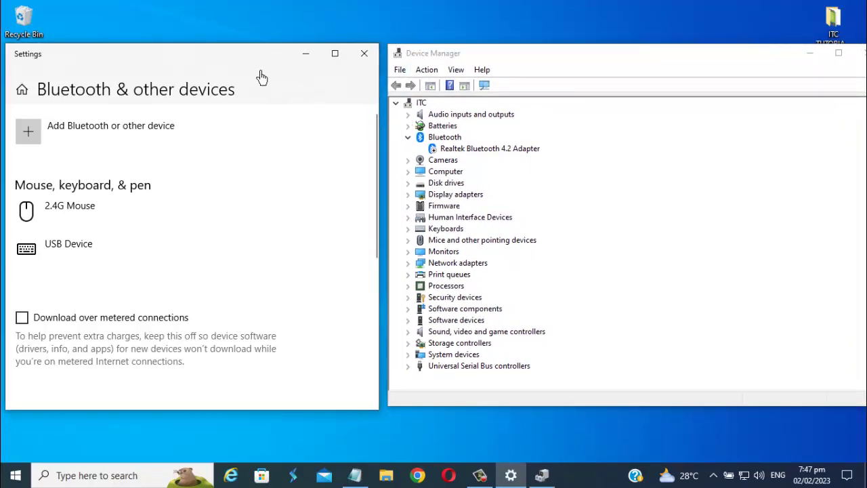
Enable the Realtek Bluetooth 4.2 Adapter from its right-click menu and switch the Bluetooth toggle On.
left_click(490, 150)
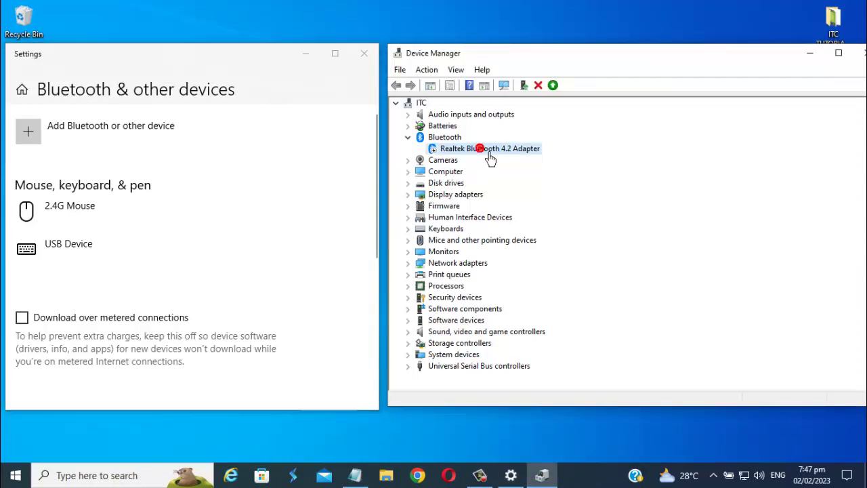
right_click(490, 154)
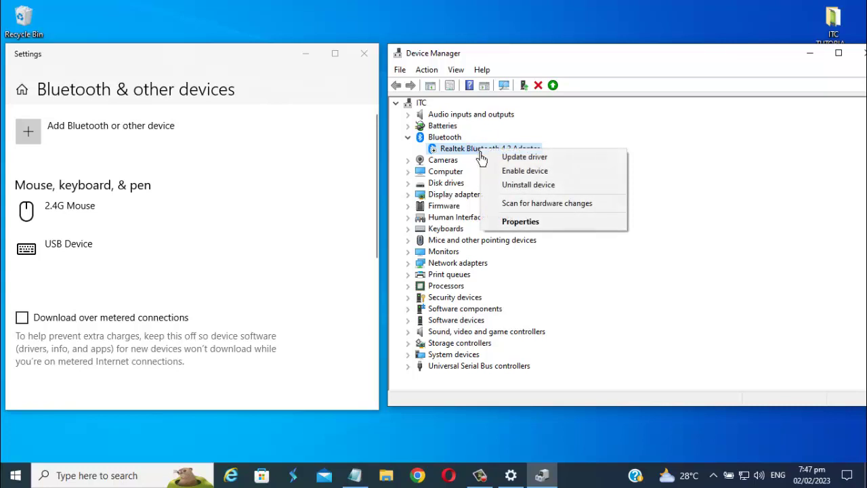
left_click(532, 176)
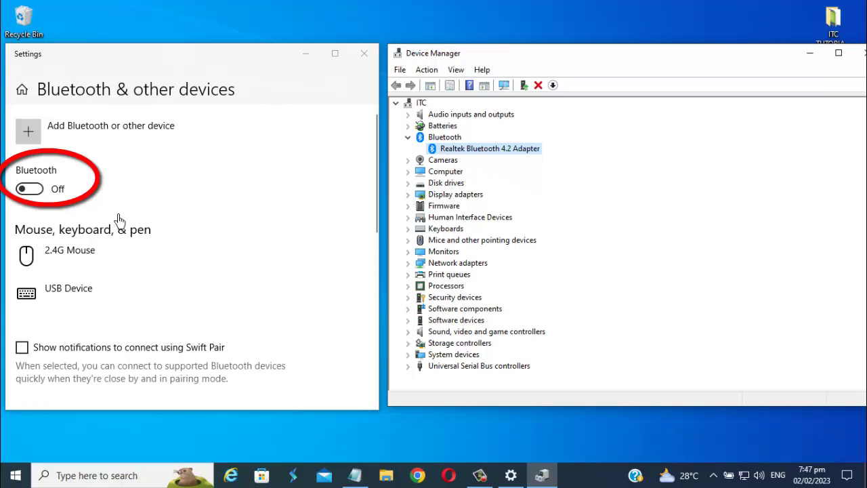
left_click(45, 195)
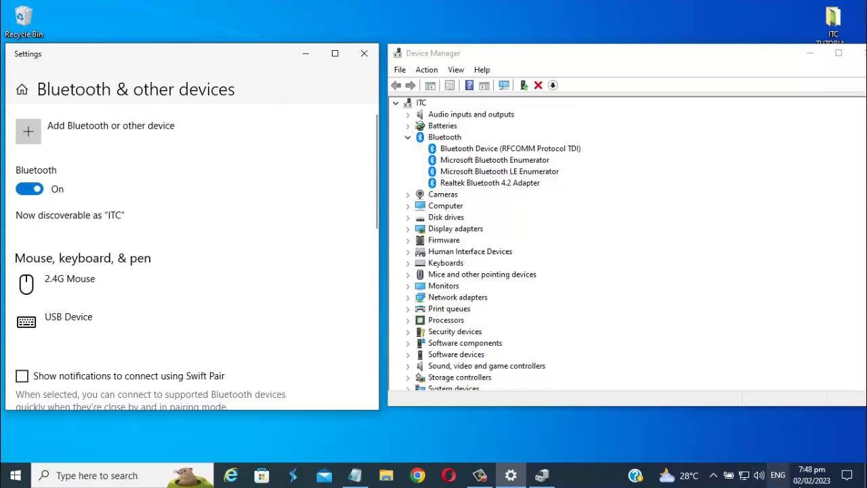
left_click(853, 479)
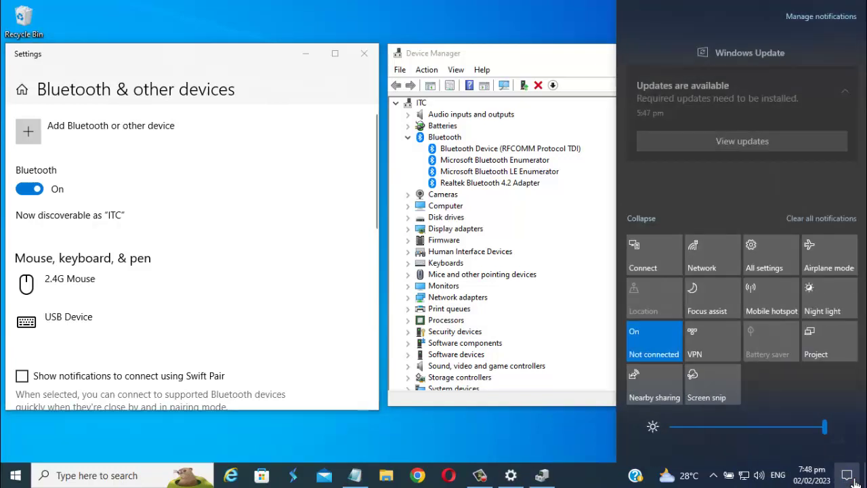
left_click(658, 349)
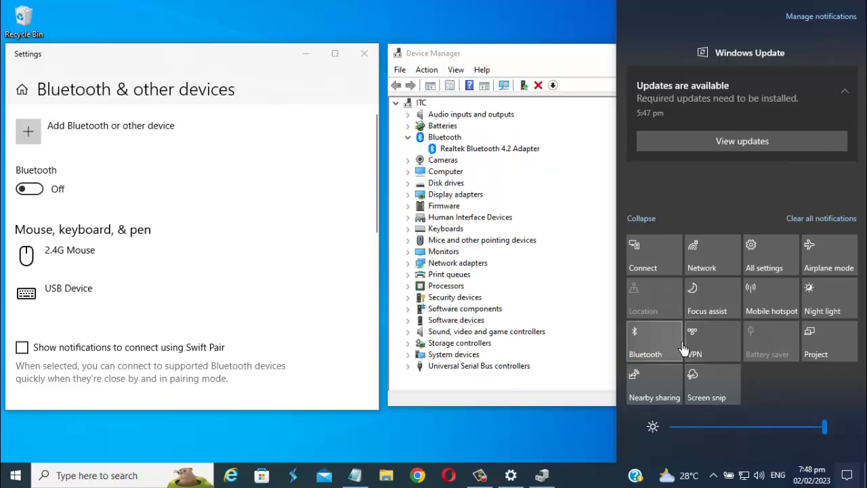
left_click(681, 347)
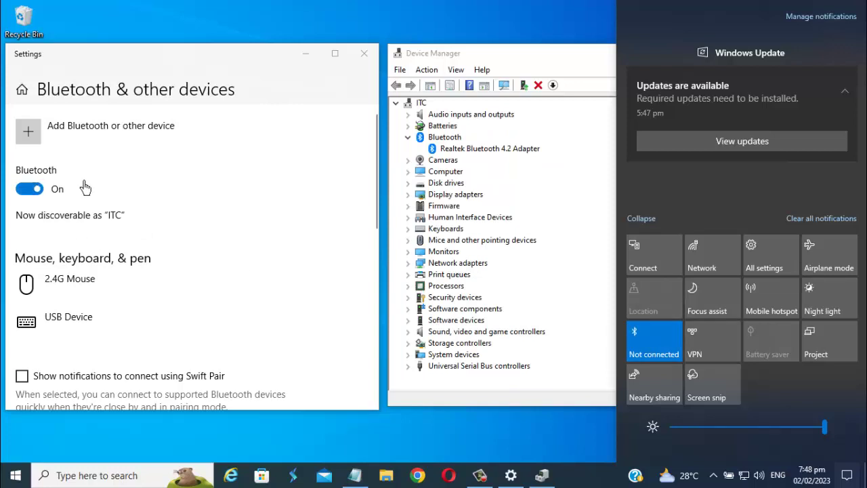
left_click(669, 350)
left_click(666, 349)
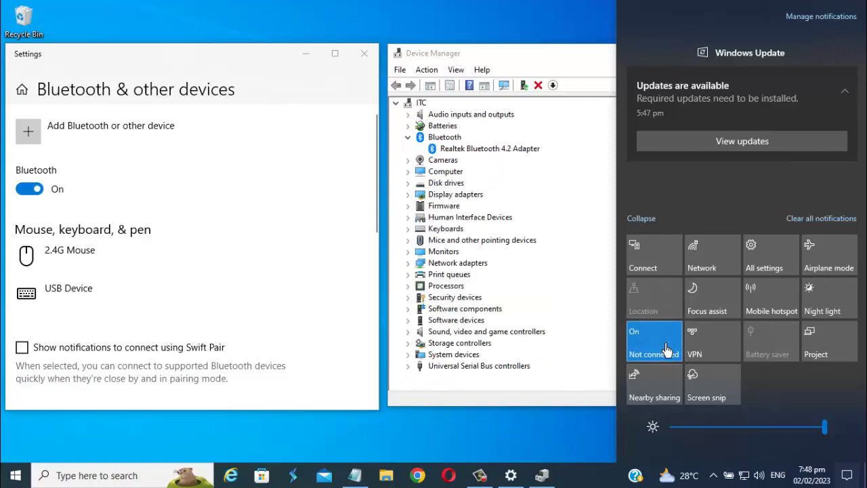
left_click(167, 194)
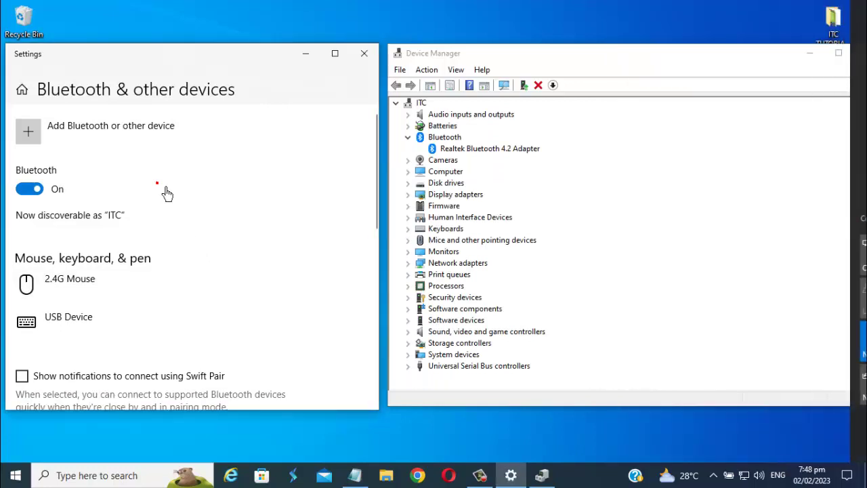
Choose 'Add Bluetooth or other device', then pick Bluetooth to scan for nearby devices.
left_click(139, 139)
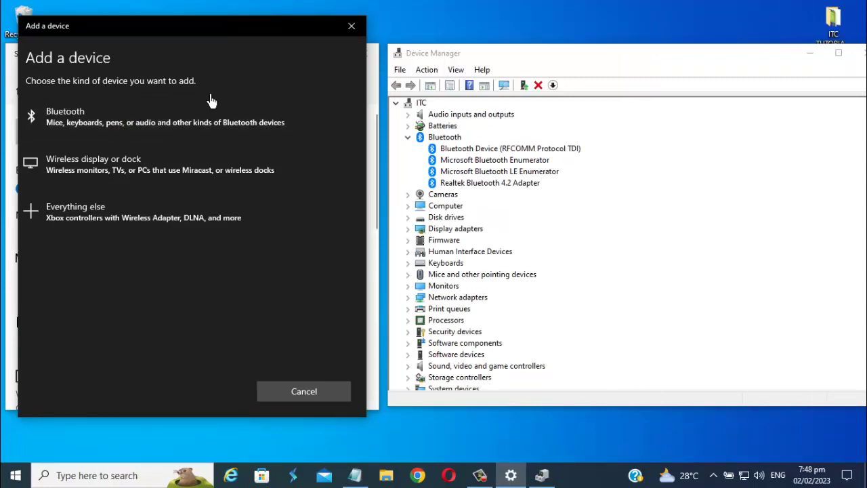
left_click(110, 120)
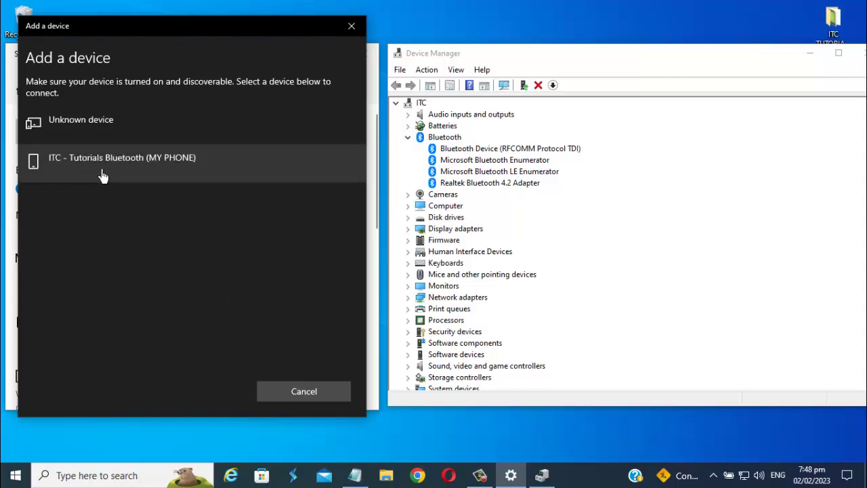
Select the ITC - Tutorials Bluetooth (MY PHONE) phone and confirm the matching PIN with Connect.
left_click(214, 177)
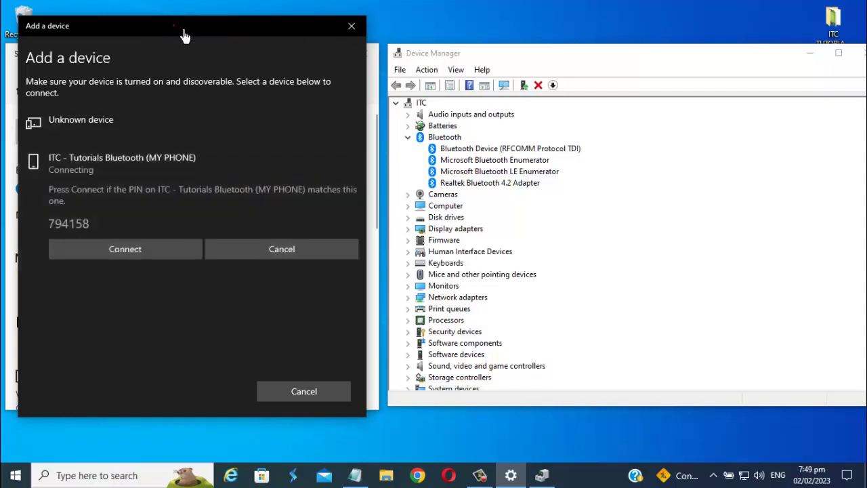
left_click_drag(183, 34, 458, 47)
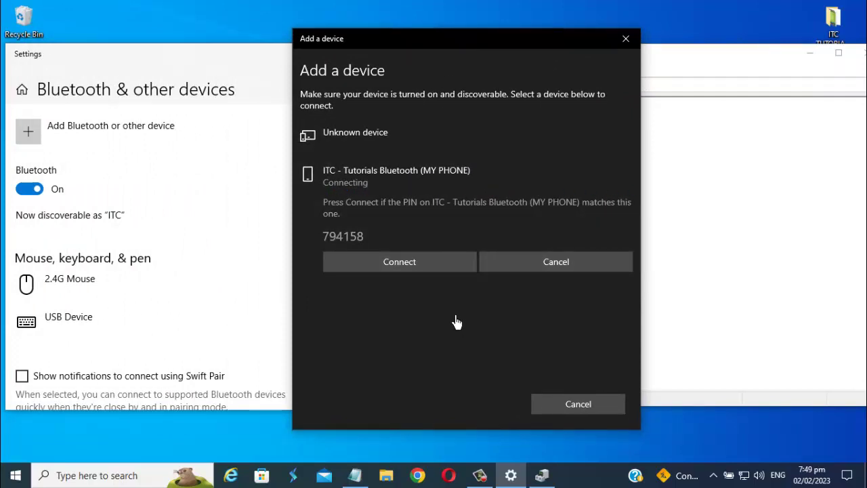
left_click(429, 270)
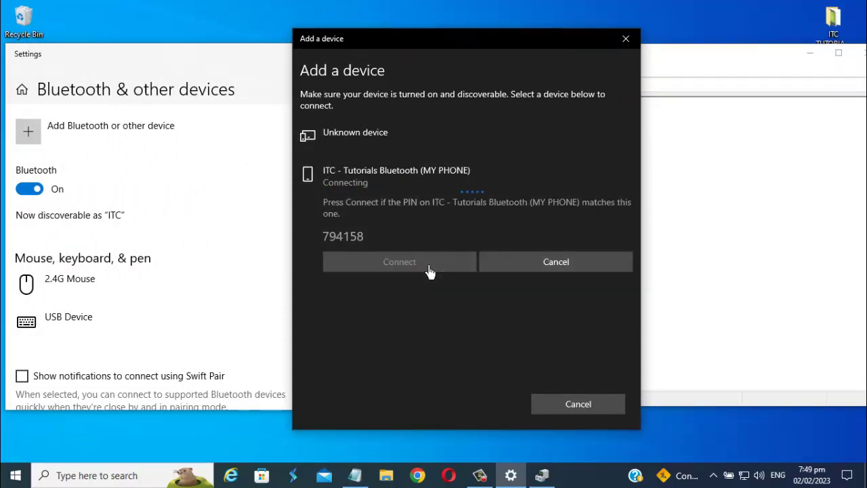